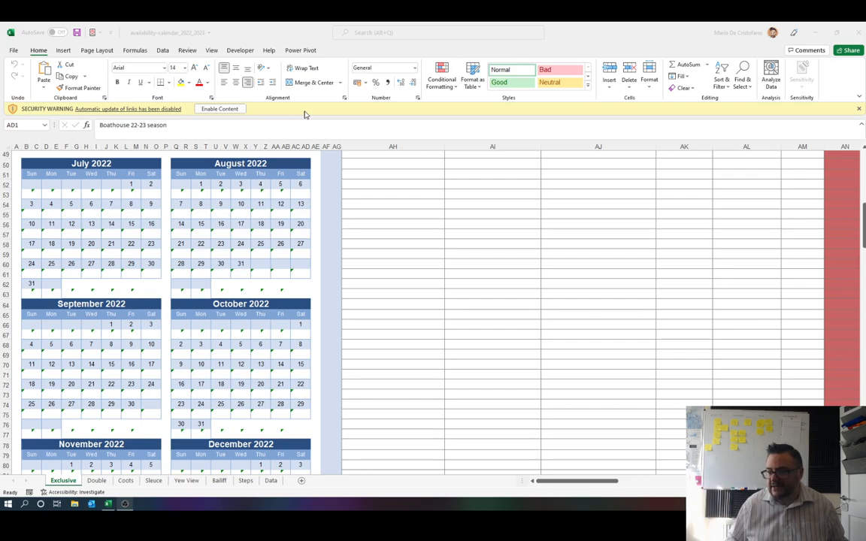
Step: Enable the workbook's content and continue without updating the external links
{"action": "left_click", "coordinate": [342, 138]}
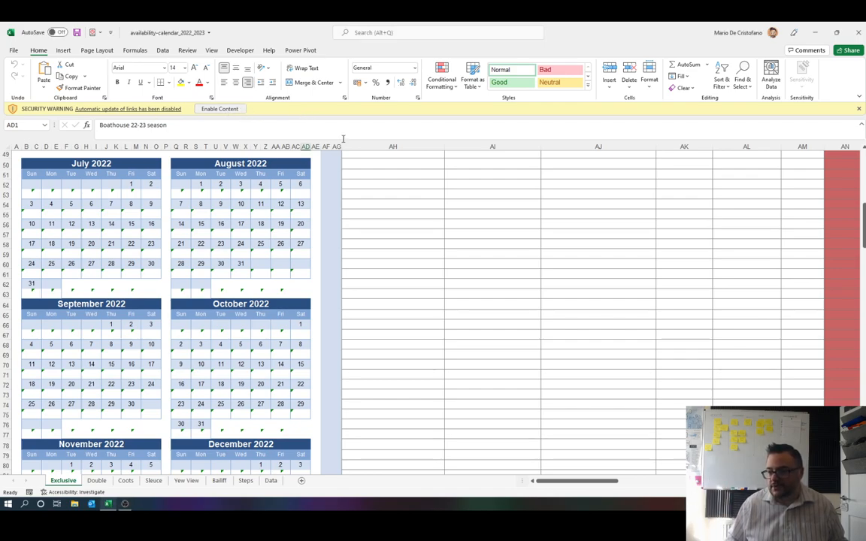
{"action": "left_click", "coordinate": [229, 111]}
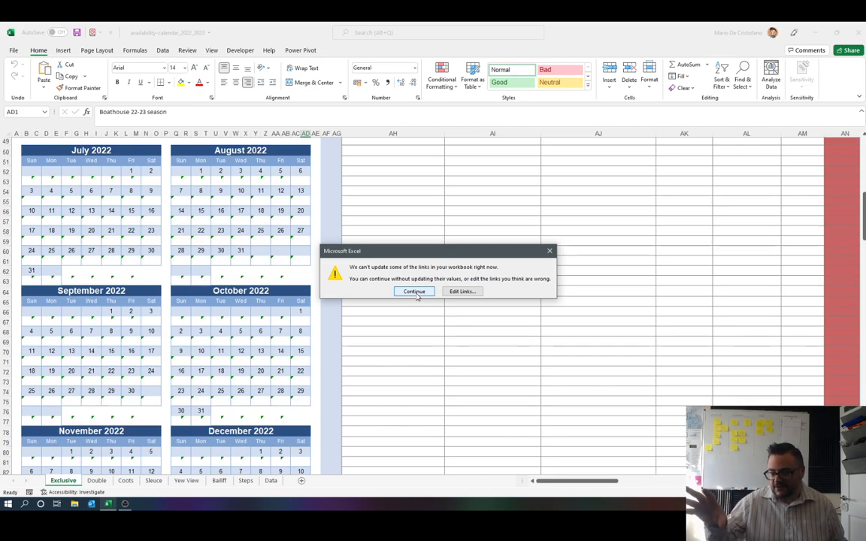
{"action": "left_click", "coordinate": [414, 291]}
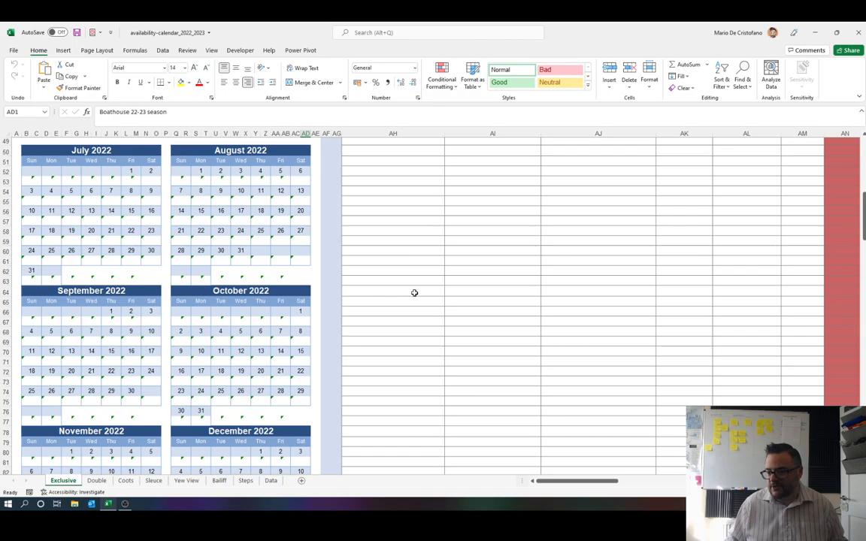
Step: Examine the Exclusive sheet's calendar and reservation columns, and look through the other swim sheets and the Data sheet
{"action": "scroll", "coordinate": [414, 292], "scroll_direction": "up", "scroll_amount": 14}
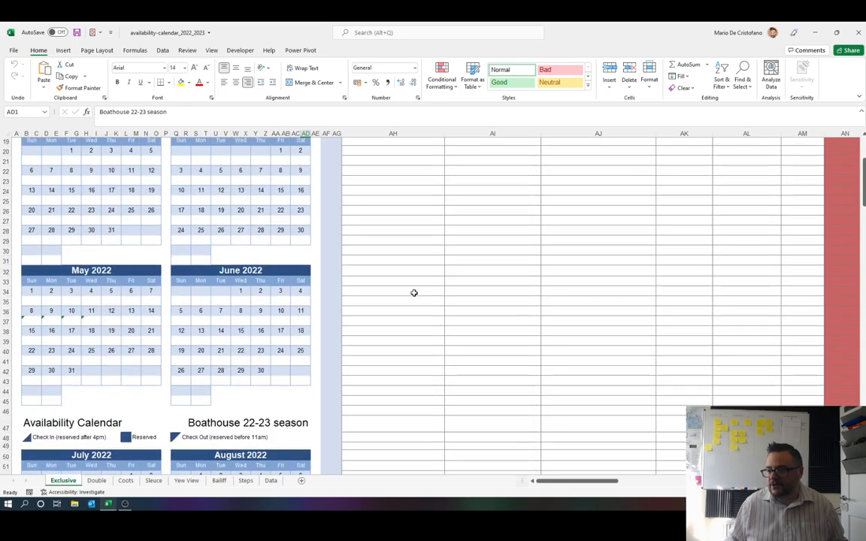
{"action": "scroll", "coordinate": [413, 292], "scroll_direction": "up", "scroll_amount": 3}
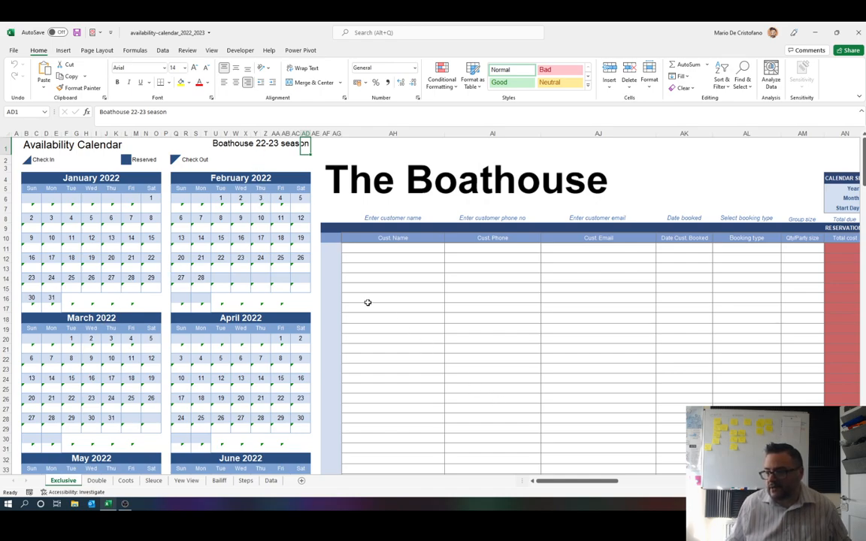
{"action": "left_click_drag", "start_coordinate": [576, 482], "coordinate": [704, 485]}
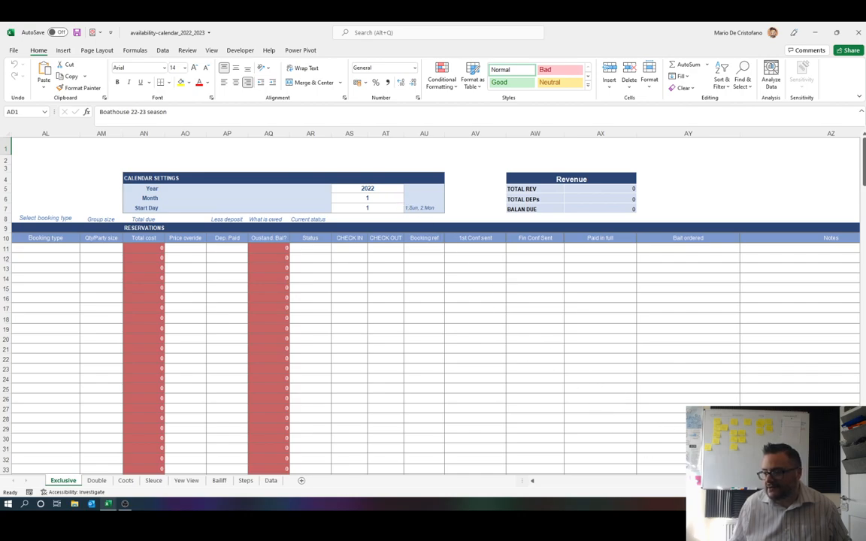
{"action": "left_click_drag", "start_coordinate": [710, 485], "coordinate": [539, 487]}
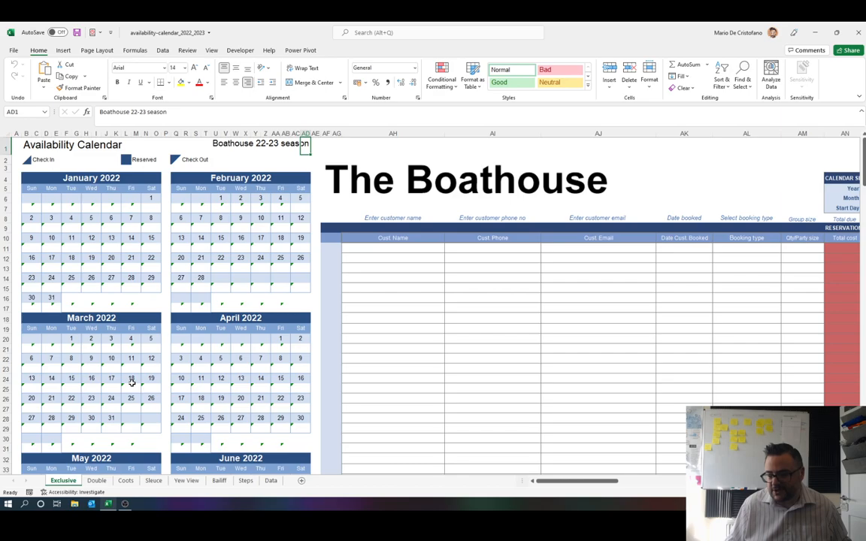
{"action": "left_click", "coordinate": [103, 485]}
{"action": "left_click", "coordinate": [126, 482]}
{"action": "left_click", "coordinate": [153, 481]}
{"action": "left_click", "coordinate": [181, 481]}
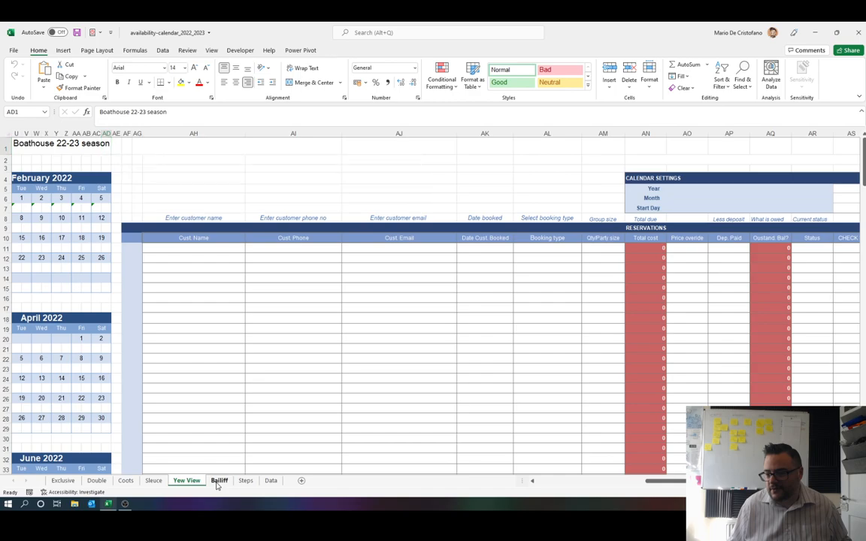
{"action": "left_click", "coordinate": [217, 482]}
{"action": "left_click", "coordinate": [246, 482]}
{"action": "left_click", "coordinate": [271, 481]}
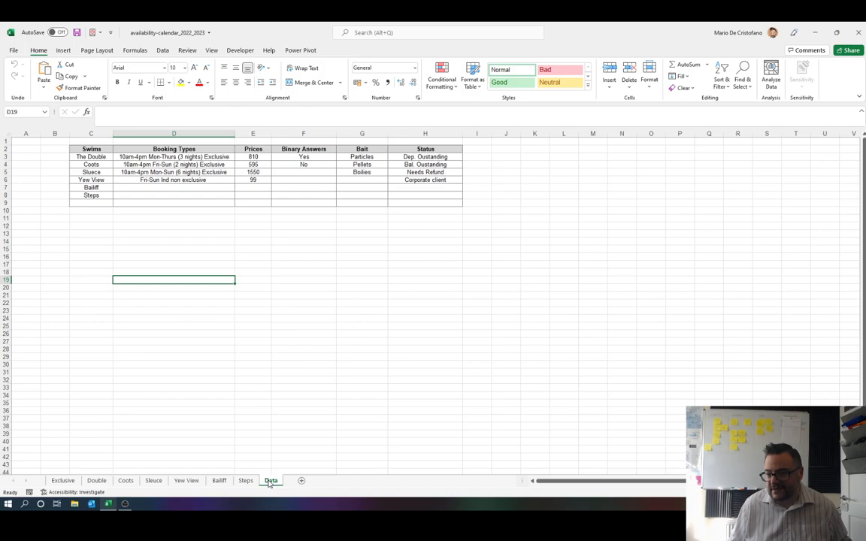
Step: On the Double sheet, enter the customer's full name, phone number and email in the first reservation row
{"action": "left_click", "coordinate": [96, 481]}
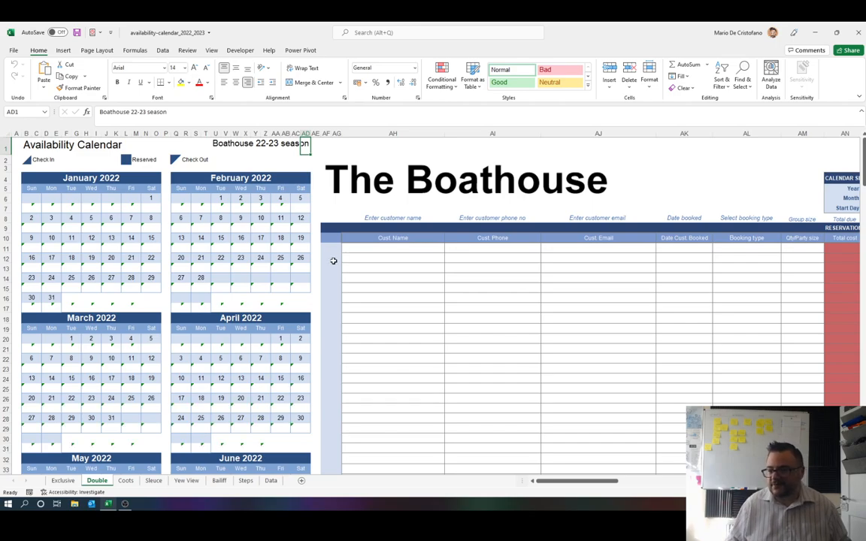
{"action": "left_click", "coordinate": [363, 250]}
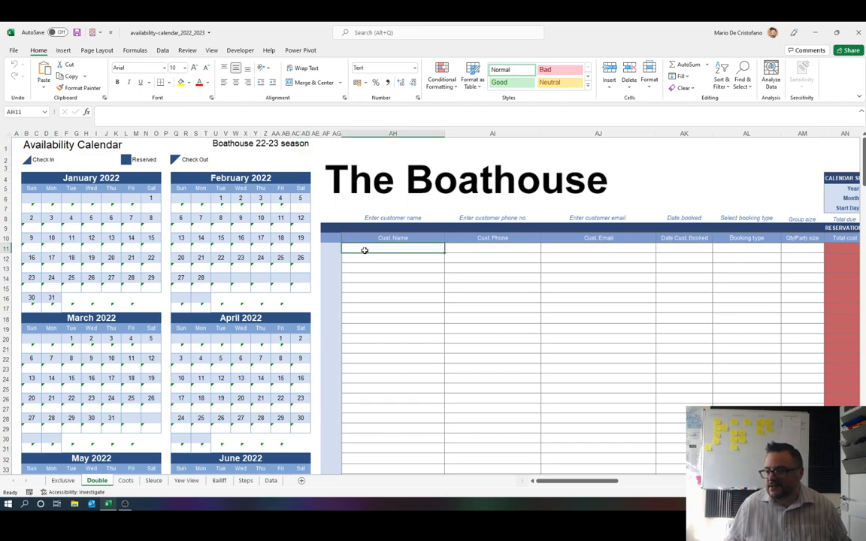
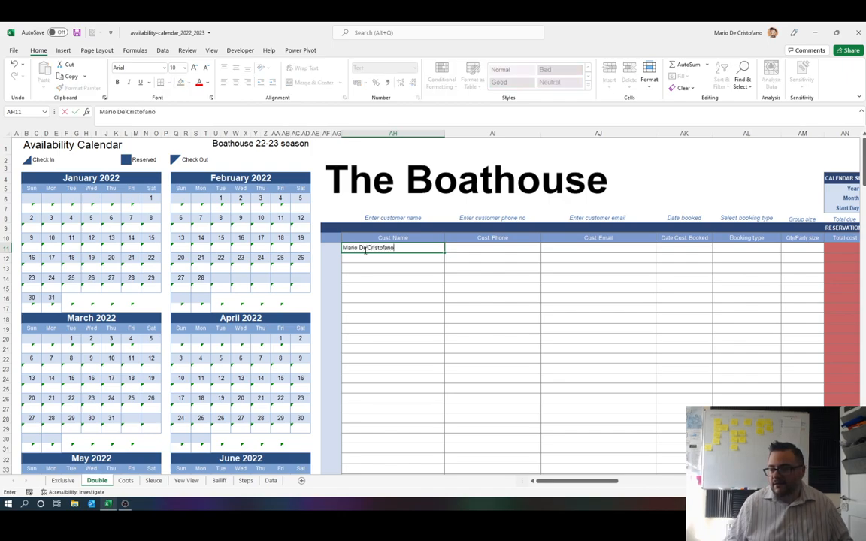
{"action": "left_click", "coordinate": [479, 248]}
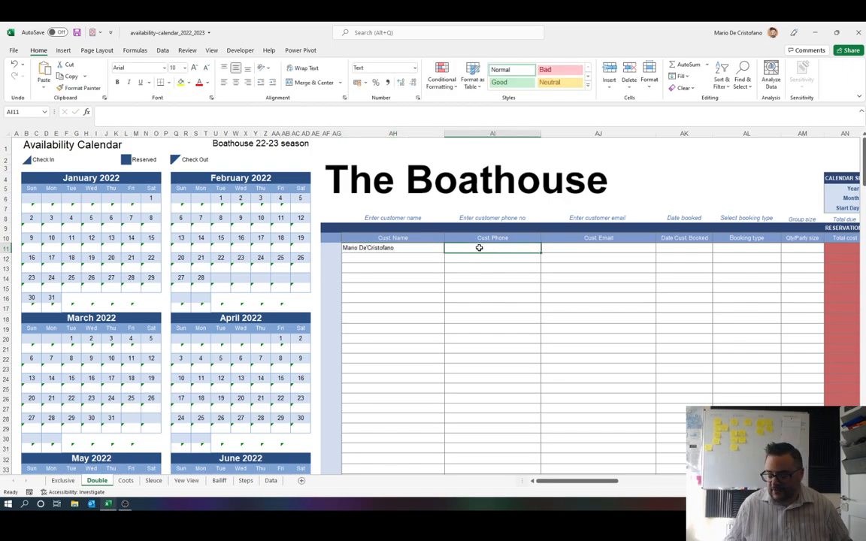
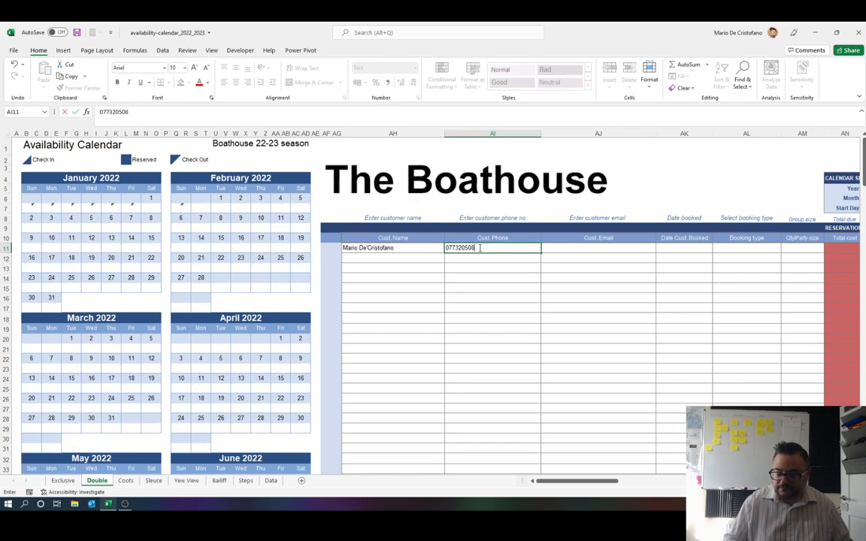
{"action": "left_click", "coordinate": [597, 252]}
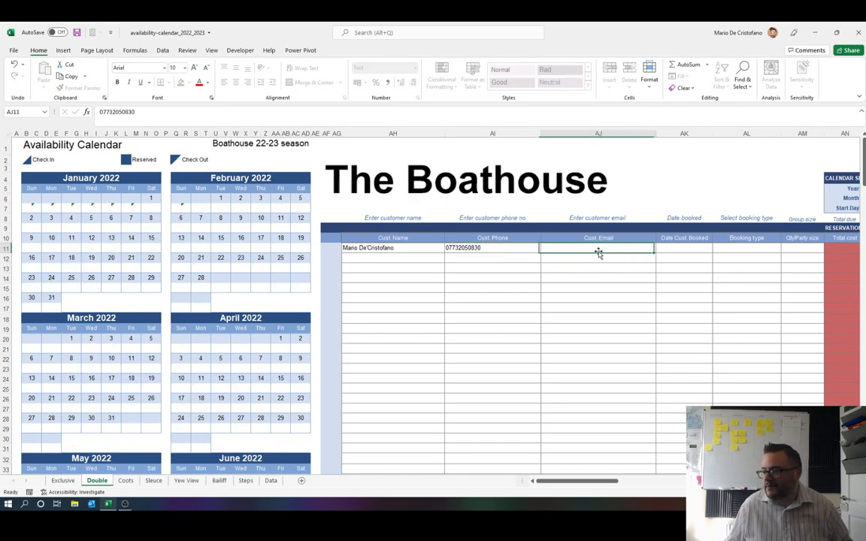
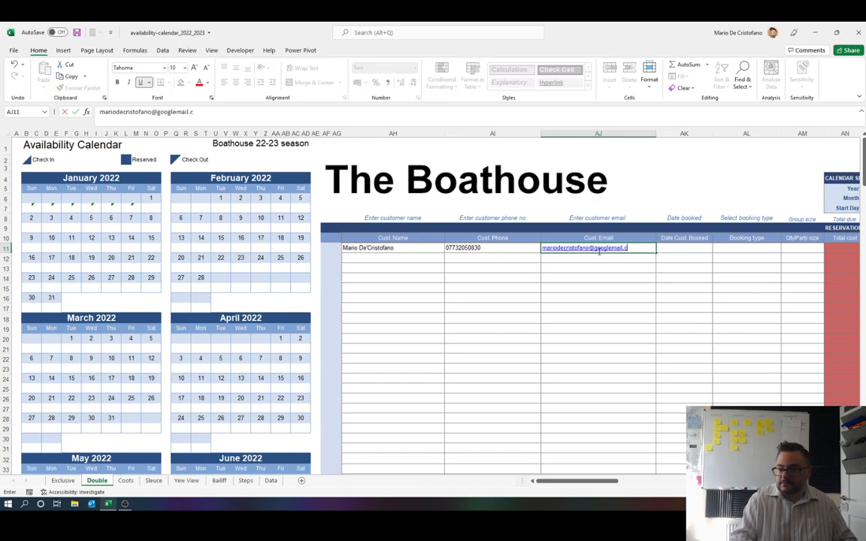
Step: Enter 06/05/2022 as the reservation's booked date and choose the booking type 10am-4pm Mon-Thurs (3 nights) Exclusive
{"action": "left_click", "coordinate": [671, 248]}
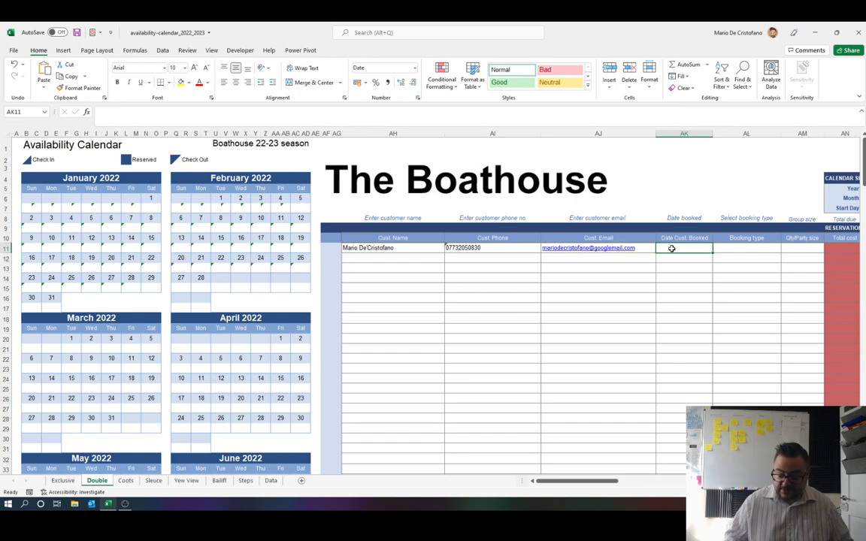
{"action": "type", "text": "06"}
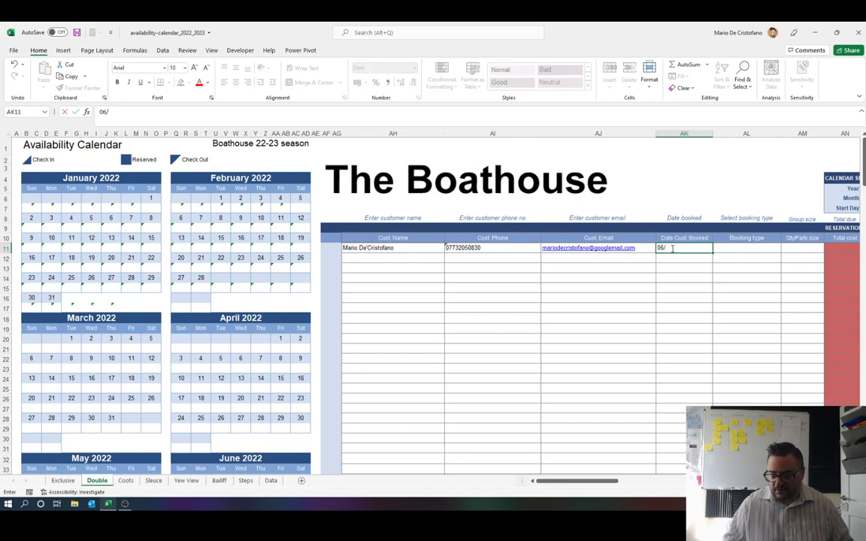
{"action": "type", "text": "/05/22"}
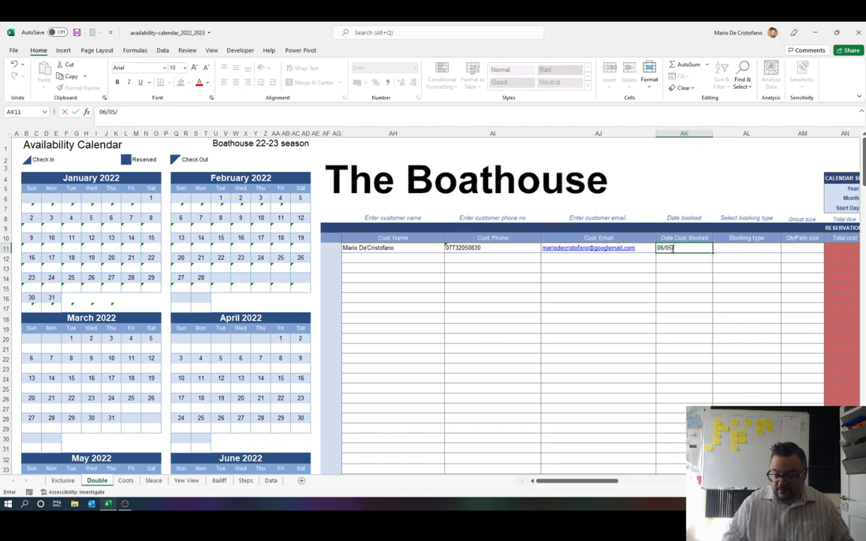
{"action": "left_click", "coordinate": [733, 249]}
{"action": "left_click", "coordinate": [784, 249]}
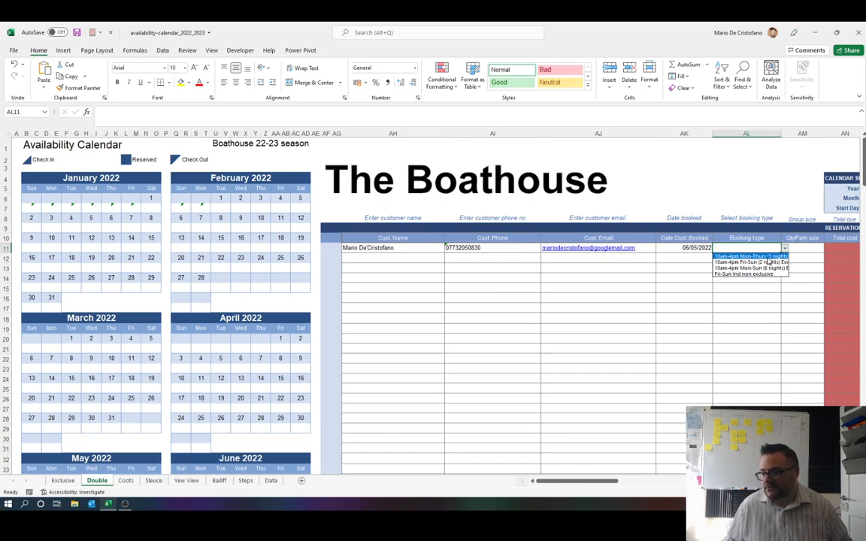
{"action": "left_click", "coordinate": [767, 257]}
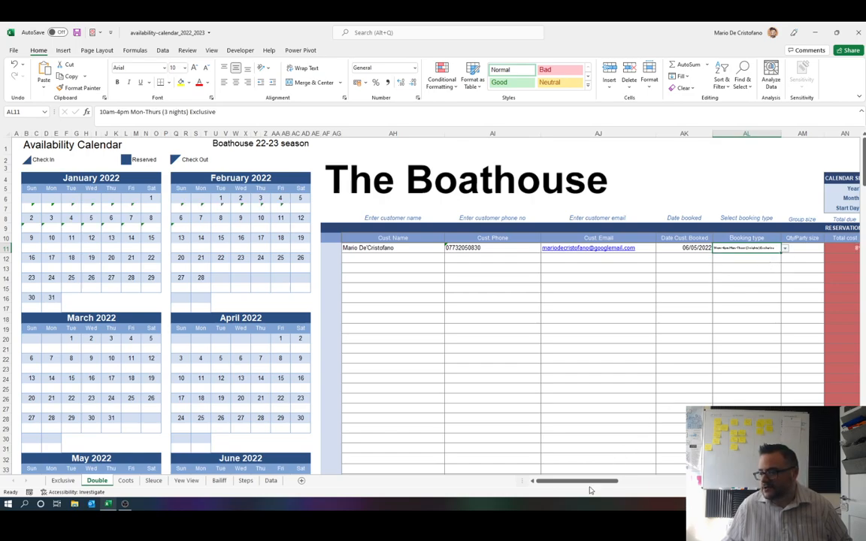
Step: Change the reservation's booking type to 10am-4pm Mon-Sun (6 nights) Exclusive
{"action": "left_click_drag", "start_coordinate": [593, 483], "coordinate": [650, 489]}
{"action": "left_click", "coordinate": [674, 250]}
{"action": "left_click", "coordinate": [665, 263]}
{"action": "left_click", "coordinate": [675, 253]}
{"action": "left_click", "coordinate": [639, 265]}
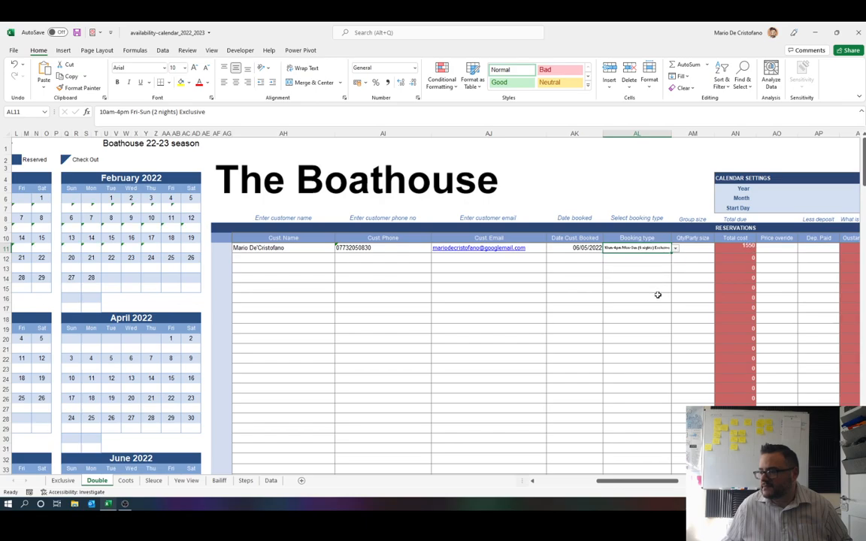
Step: Enter a party size of 4 and a paid deposit of 500 for the reservation
{"action": "left_click", "coordinate": [687, 251]}
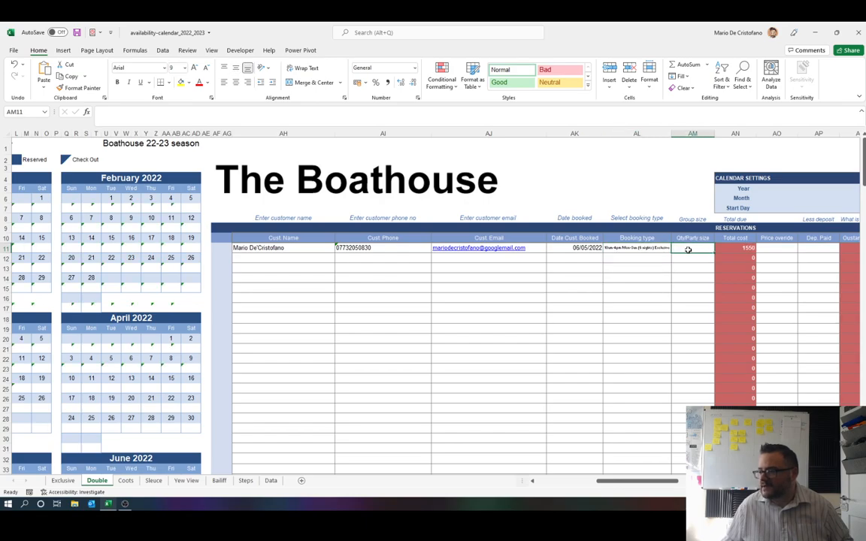
{"action": "type", "text": "4"}
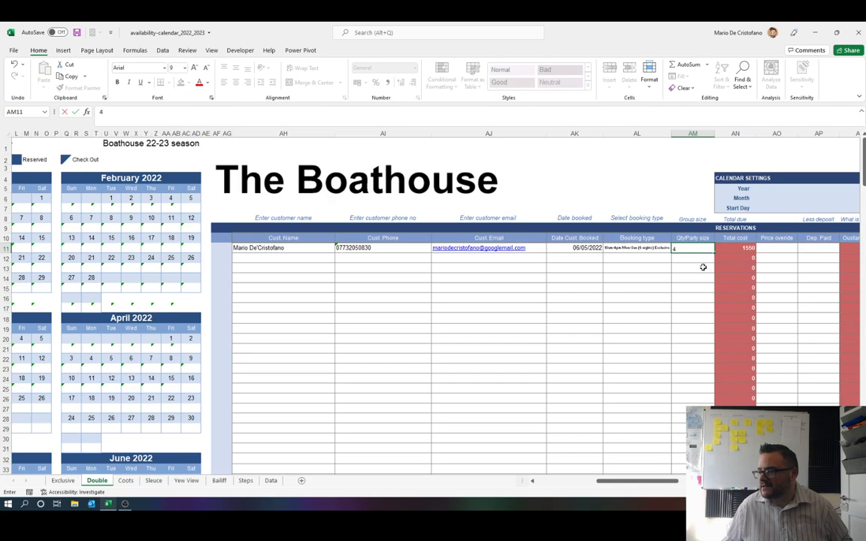
{"action": "left_click", "coordinate": [779, 252]}
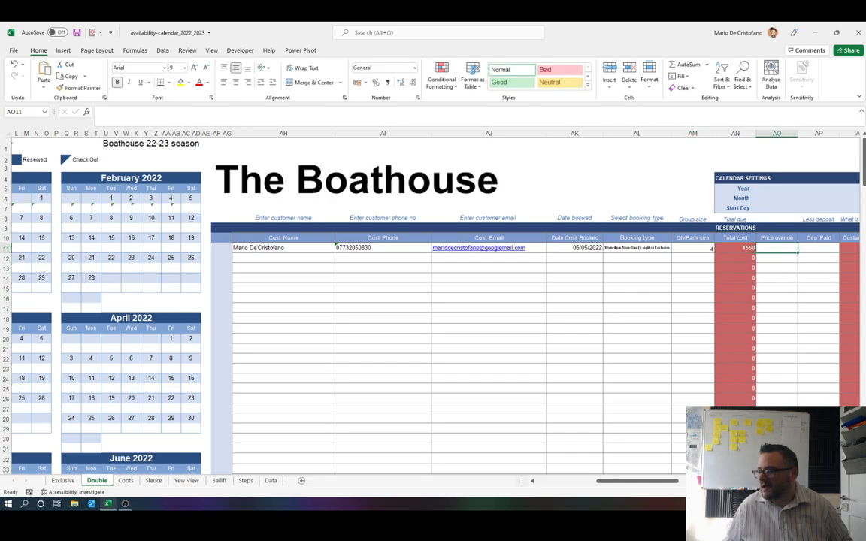
{"action": "scroll", "coordinate": [414, 301], "scroll_direction": "right", "scroll_amount": 3}
{"action": "left_click_drag", "start_coordinate": [700, 481], "coordinate": [702, 481]}
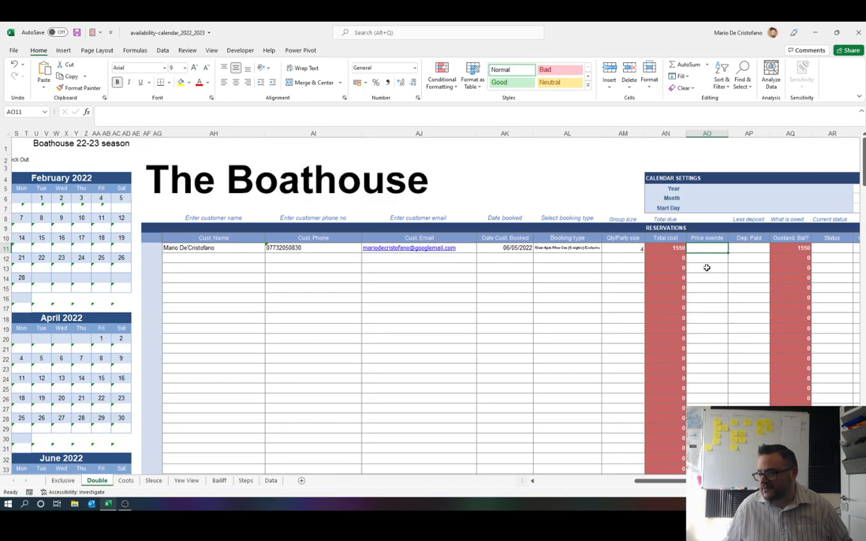
{"action": "left_click", "coordinate": [748, 251]}
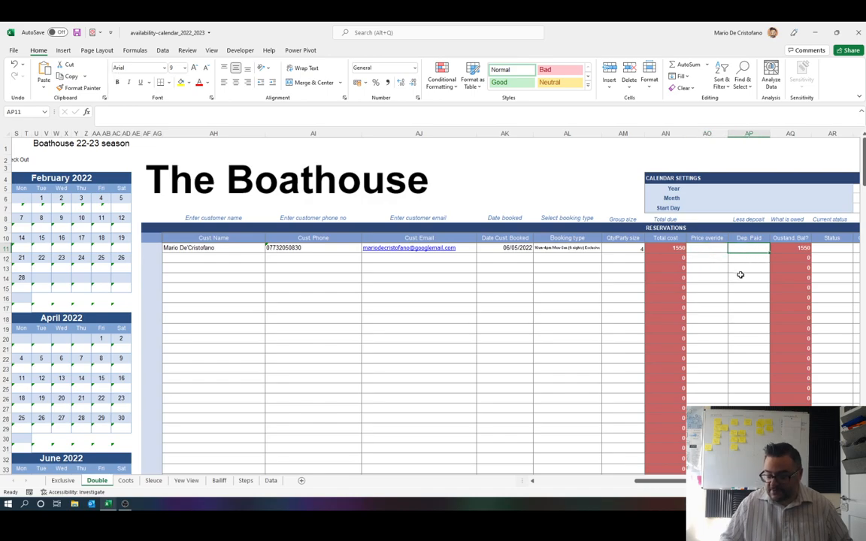
{"action": "type", "text": "500"}
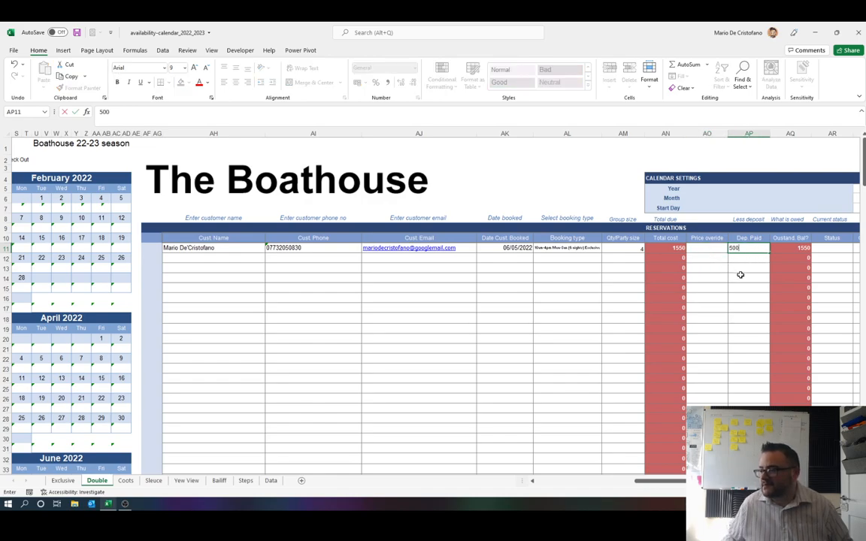
{"action": "left_click", "coordinate": [829, 248]}
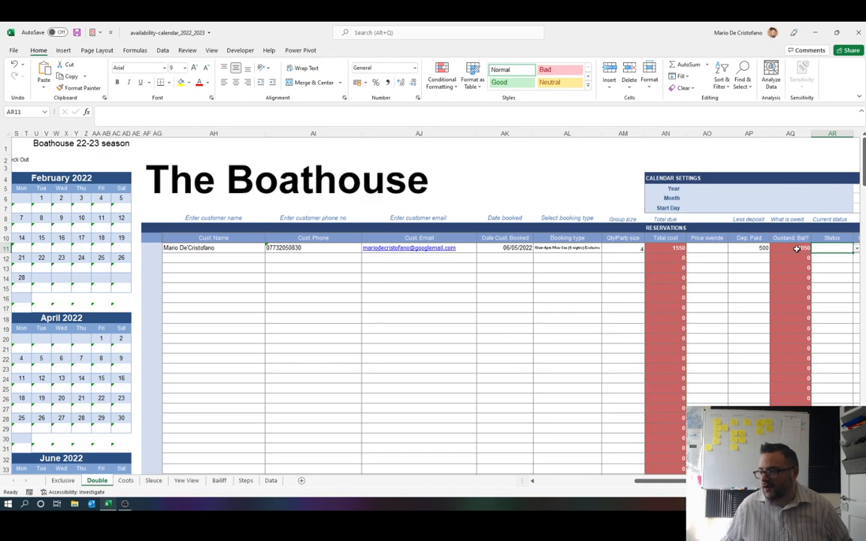
Step: Change the reservation's booking type to 10am-4pm Fri-Sun (2 nights) Exclusive
{"action": "left_click", "coordinate": [578, 249]}
{"action": "left_click", "coordinate": [605, 249]}
{"action": "left_click", "coordinate": [589, 261]}
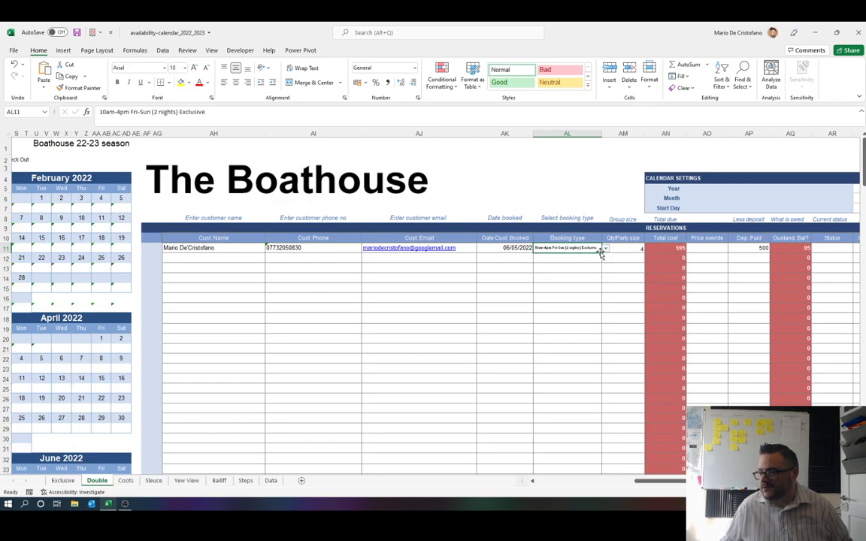
Step: Set the reservation's booking type to 10am-4pm Mon-Thurs (3 nights) Exclusive and view the Revenue summary
{"action": "left_click", "coordinate": [605, 249]}
{"action": "left_click", "coordinate": [595, 261]}
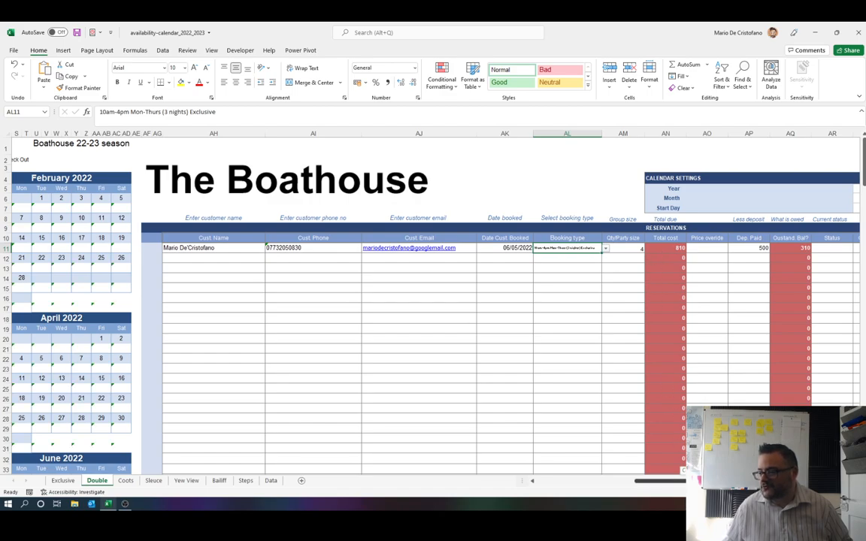
{"action": "scroll", "coordinate": [436, 301], "scroll_direction": "right", "scroll_amount": 5}
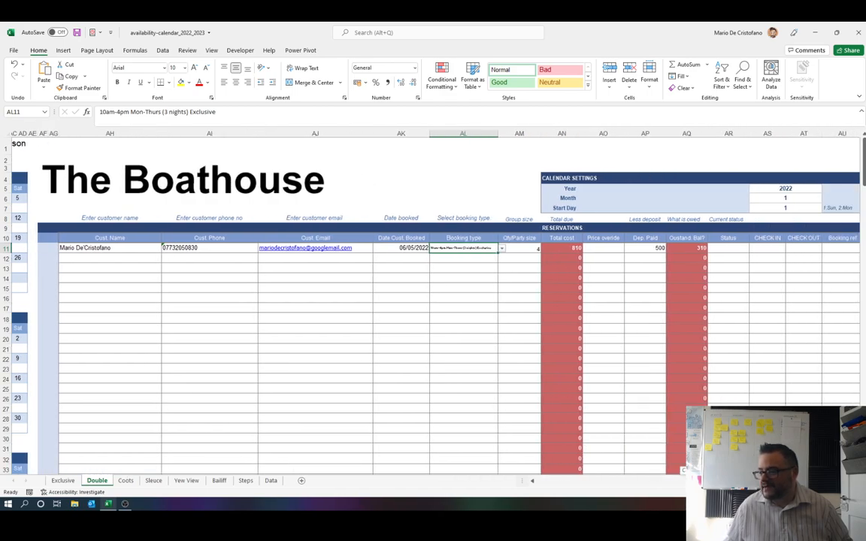
{"action": "scroll", "coordinate": [436, 300], "scroll_direction": "right", "scroll_amount": 15}
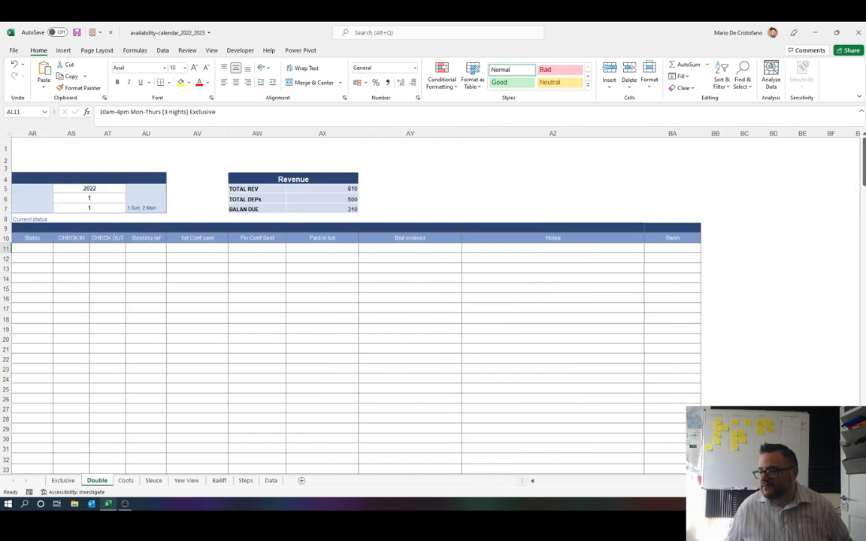
Step: Set the reservation's status in row 11 to Dep. Oustanding
{"action": "left_click", "coordinate": [51, 250]}
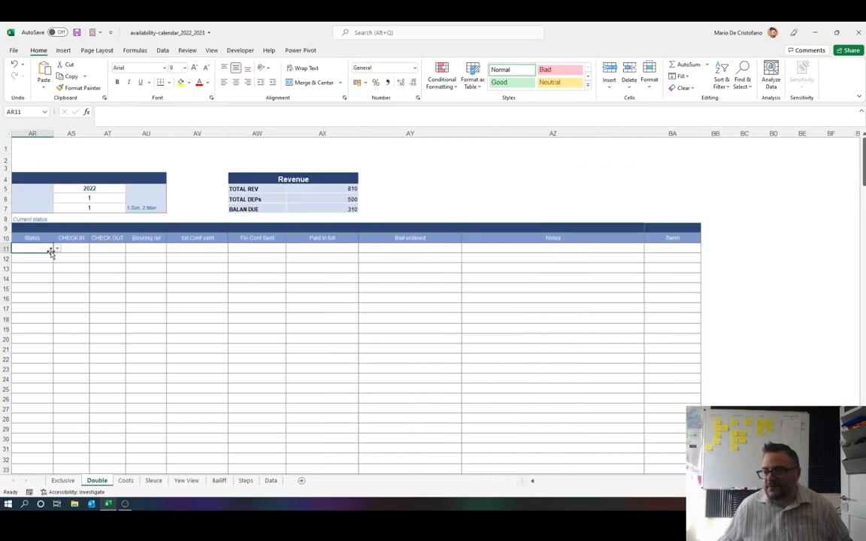
{"action": "left_click", "coordinate": [57, 251]}
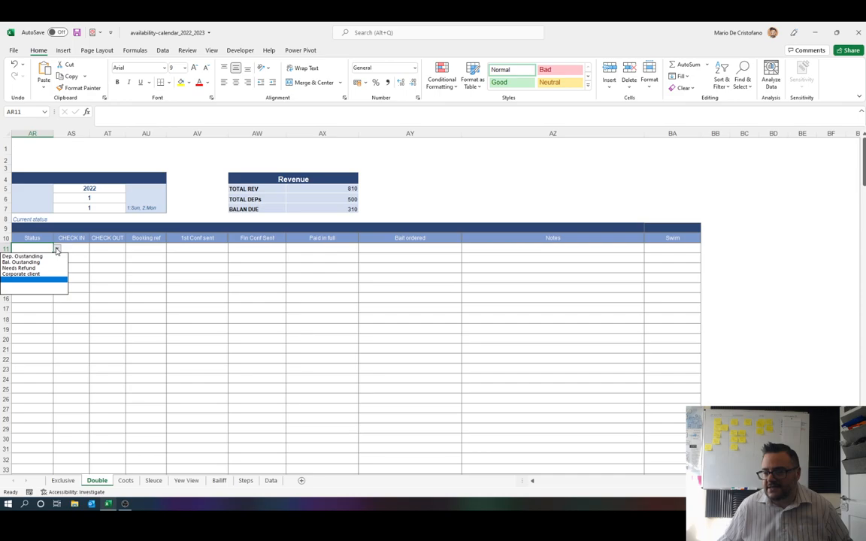
{"action": "left_click", "coordinate": [51, 256]}
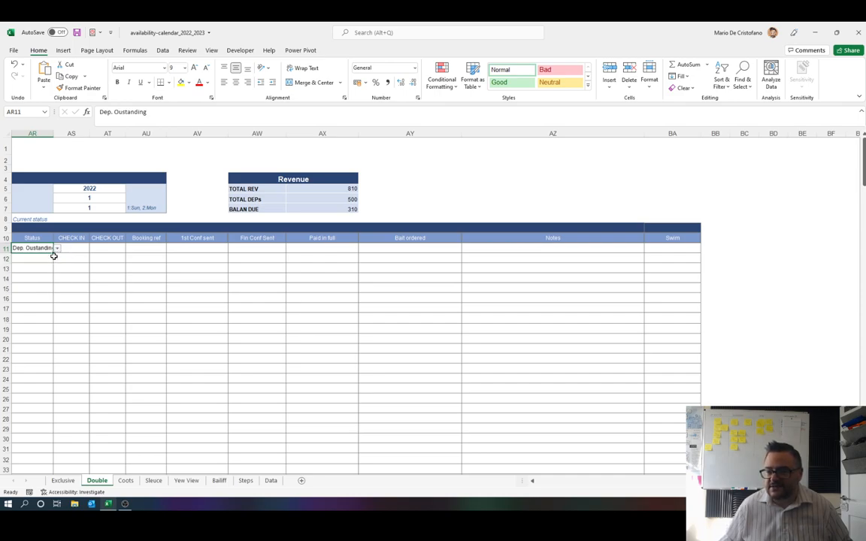
{"action": "left_click", "coordinate": [57, 248]}
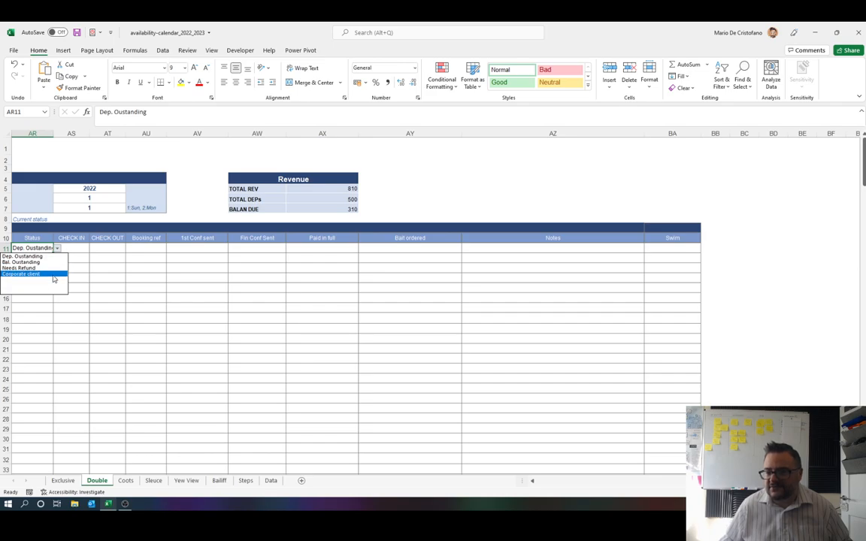
{"action": "left_click", "coordinate": [75, 248]}
{"action": "left_click", "coordinate": [77, 248]}
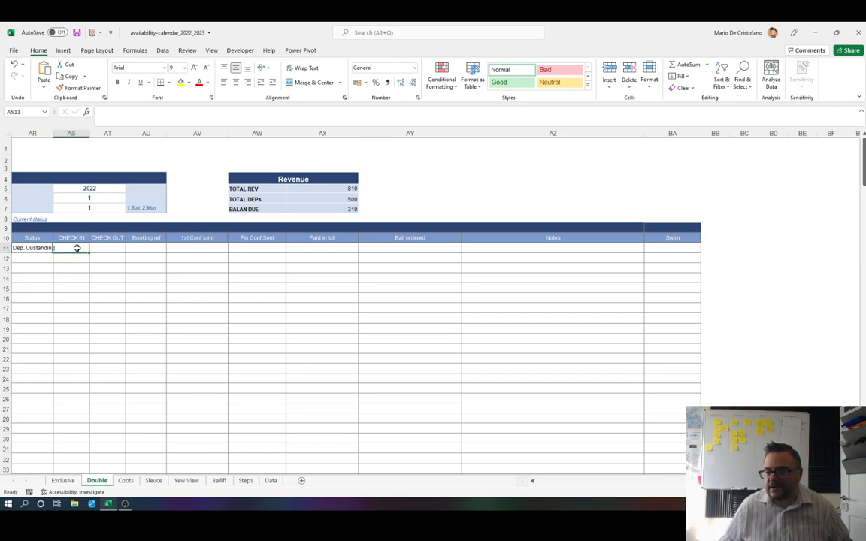
{"action": "left_click", "coordinate": [101, 247]}
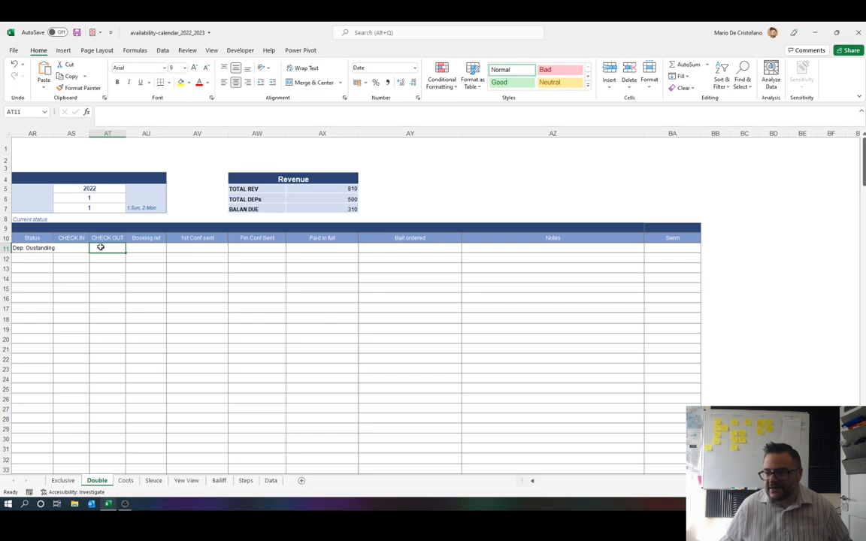
{"action": "left_click", "coordinate": [142, 247]}
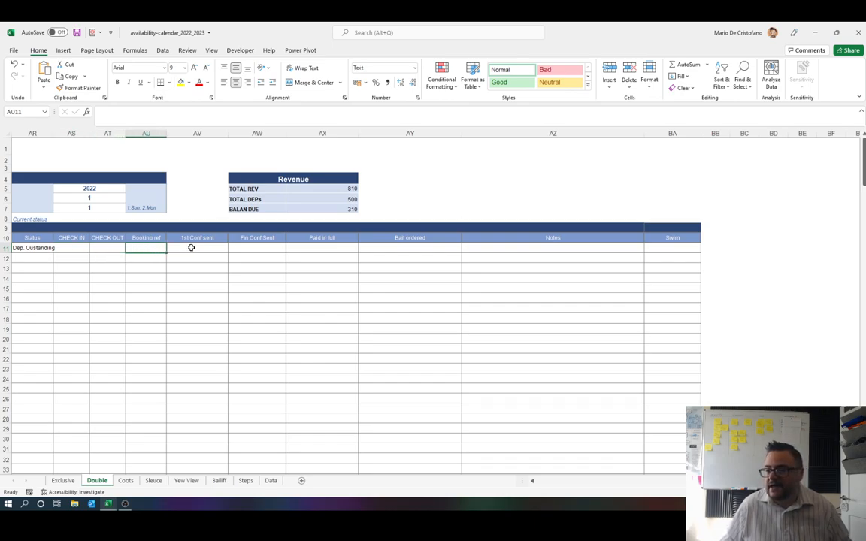
Step: Mark the reservation's first confirmation as not sent by setting 1st Conf sent to No
{"action": "left_click", "coordinate": [191, 247]}
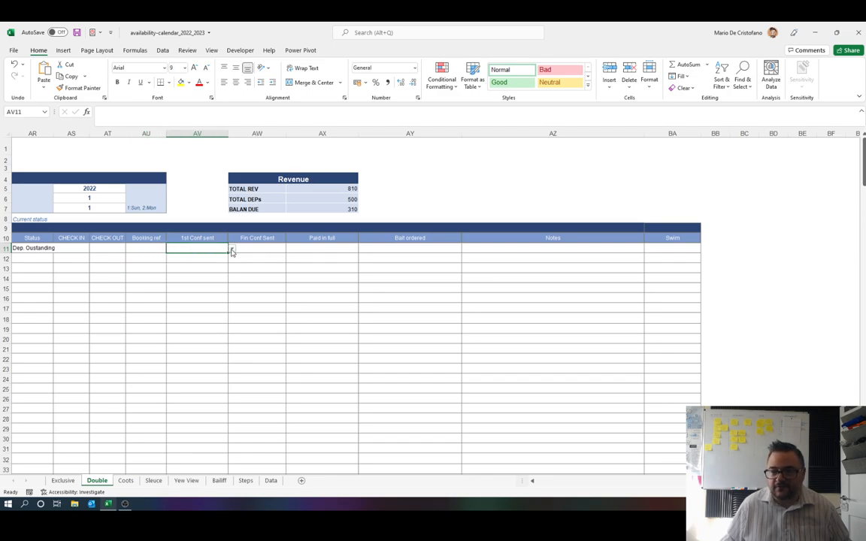
{"action": "left_click", "coordinate": [231, 251]}
{"action": "left_click", "coordinate": [230, 254]}
{"action": "left_click", "coordinate": [230, 249]}
{"action": "left_click", "coordinate": [218, 259]}
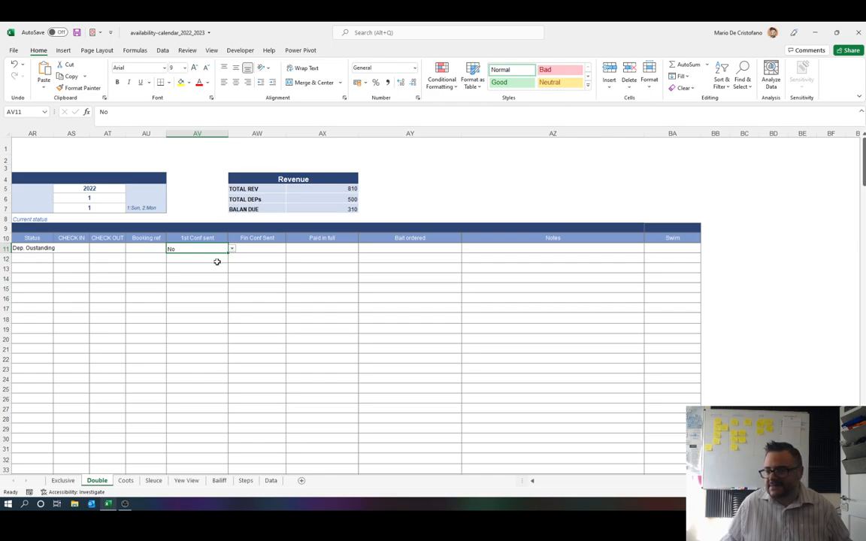
{"action": "left_click", "coordinate": [261, 250]}
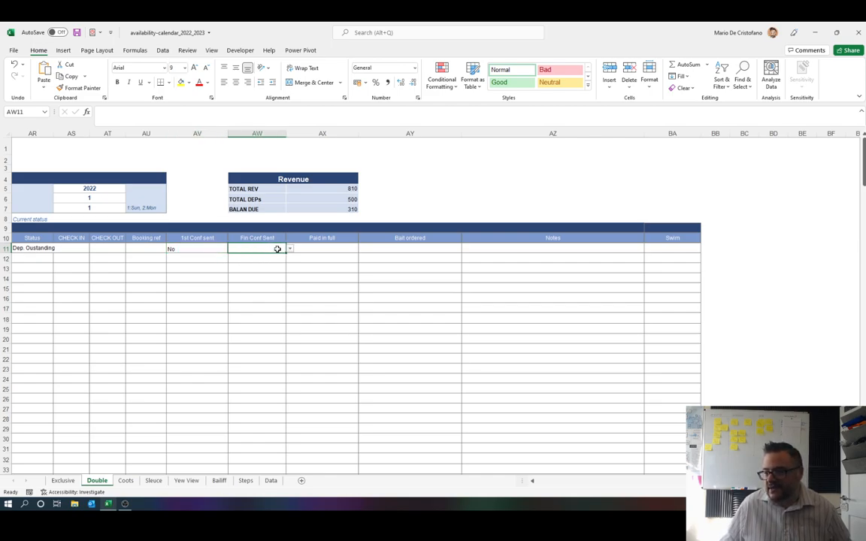
{"action": "left_click", "coordinate": [288, 250]}
{"action": "key", "text": "Escape"}
Step: Set Paid in full to No for the reservation in row 11
{"action": "left_click", "coordinate": [333, 247]}
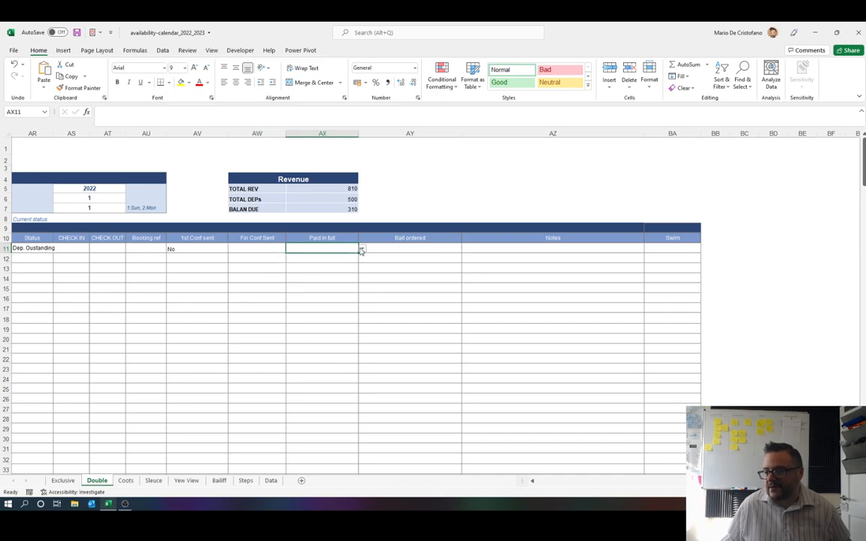
{"action": "left_click", "coordinate": [361, 250]}
{"action": "left_click", "coordinate": [347, 258]}
{"action": "left_click", "coordinate": [361, 250]}
{"action": "left_click", "coordinate": [350, 260]}
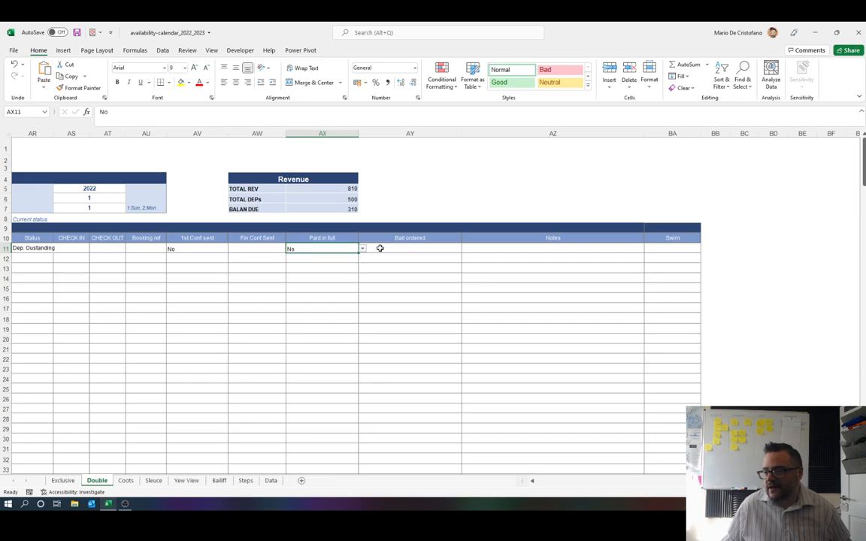
Step: Set Bait ordered to Yes for the reservation and select its empty Notes cell
{"action": "left_click", "coordinate": [387, 257]}
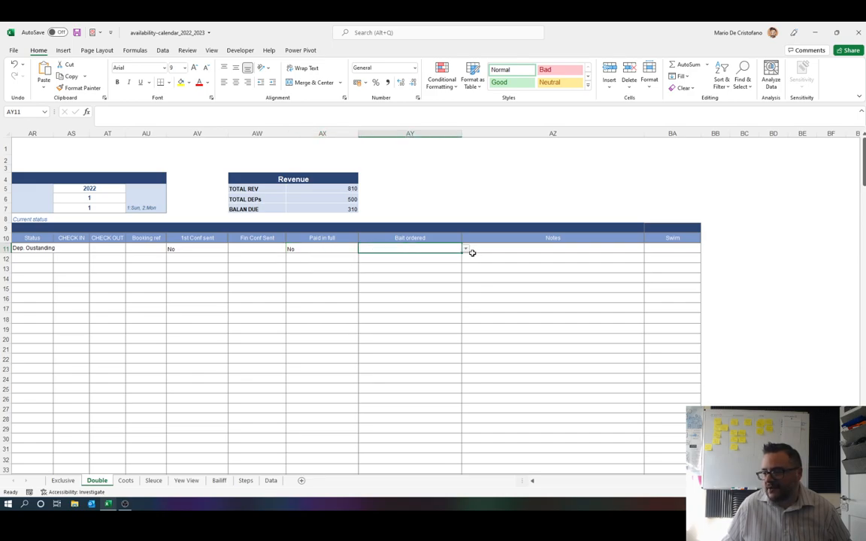
{"action": "left_click", "coordinate": [466, 249]}
{"action": "left_click", "coordinate": [436, 256]}
{"action": "left_click", "coordinate": [527, 248]}
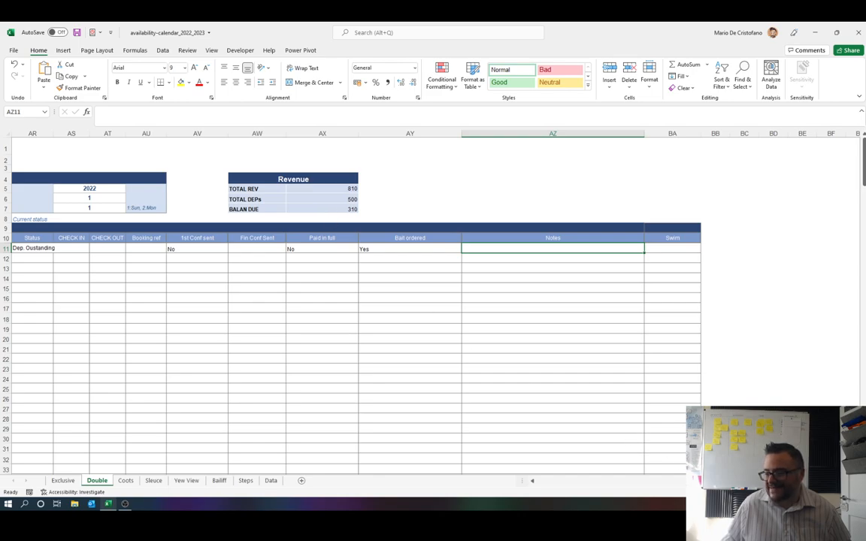
Step: Enter a check-in date of 05/05/22 and a check-out date of 10/05/22 for the reservation
{"action": "scroll", "coordinate": [431, 305], "scroll_direction": "left", "scroll_amount": 1}
{"action": "left_click_drag", "start_coordinate": [744, 481], "coordinate": [807, 481]}
{"action": "left_click", "coordinate": [350, 249]}
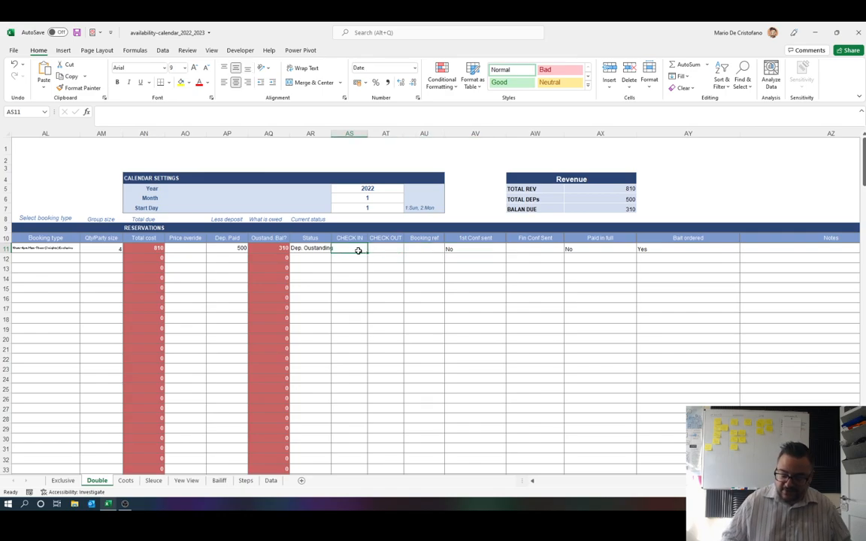
{"action": "type", "text": "05/05/"}
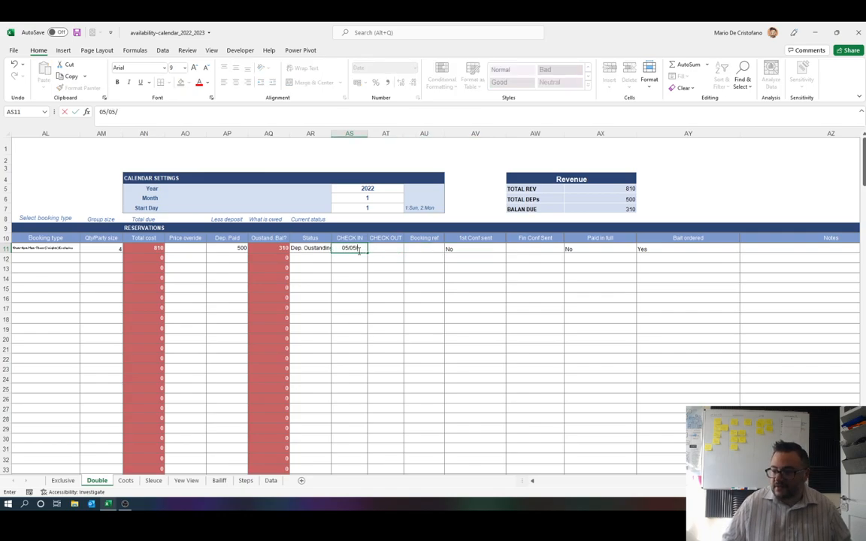
{"action": "type", "text": "22"}
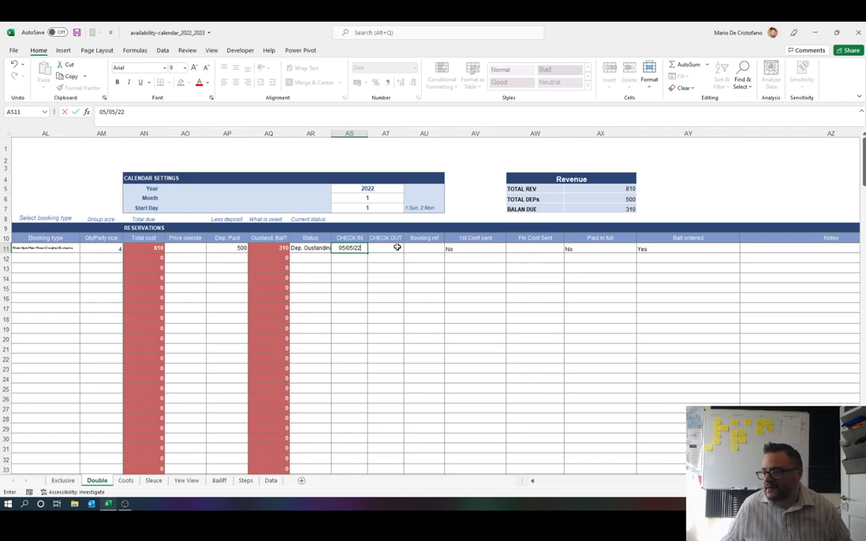
{"action": "left_click", "coordinate": [392, 248]}
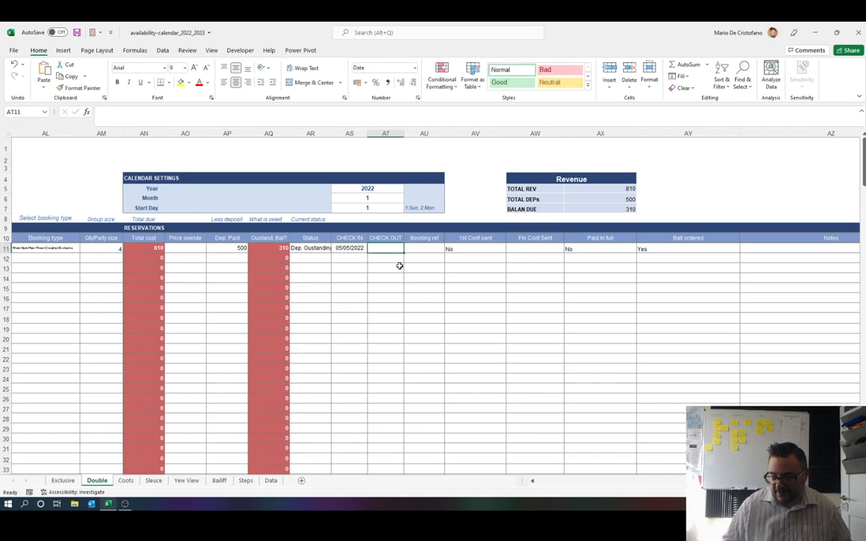
{"action": "type", "text": "10/05"}
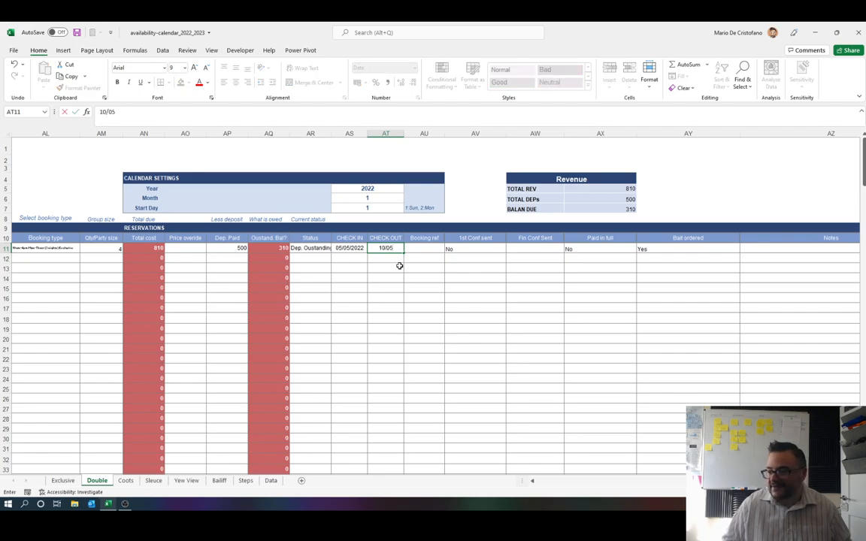
{"action": "type", "text": "/22"}
{"action": "left_click", "coordinate": [399, 265]}
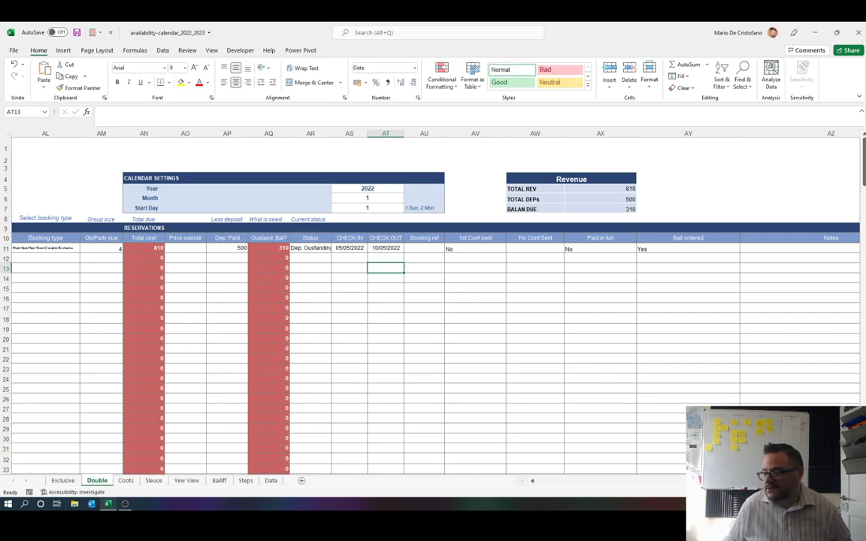
Step: Examine the May 2022 calendar on the Double sheet and look through the Coots, Sleuce and Yew View sheets, returning to Double
{"action": "left_click_drag", "start_coordinate": [699, 481], "coordinate": [533, 485]}
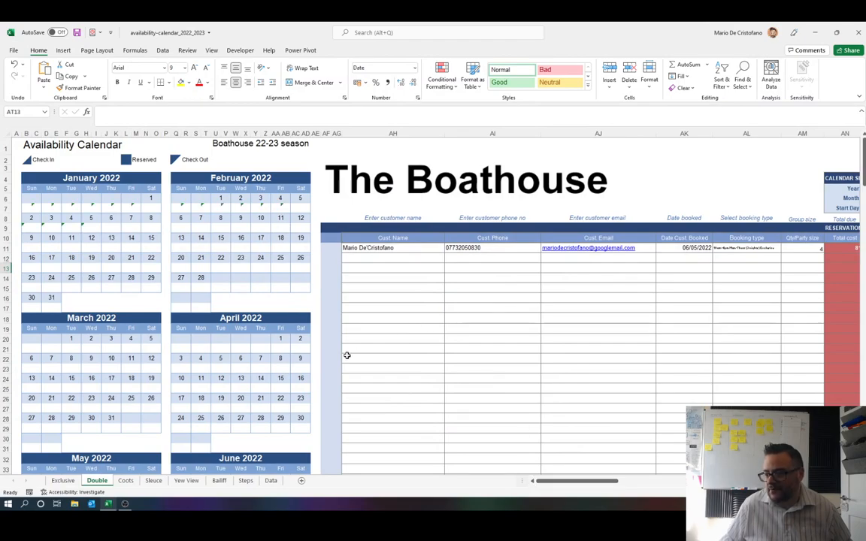
{"action": "scroll", "coordinate": [188, 353], "scroll_direction": "down", "scroll_amount": 5}
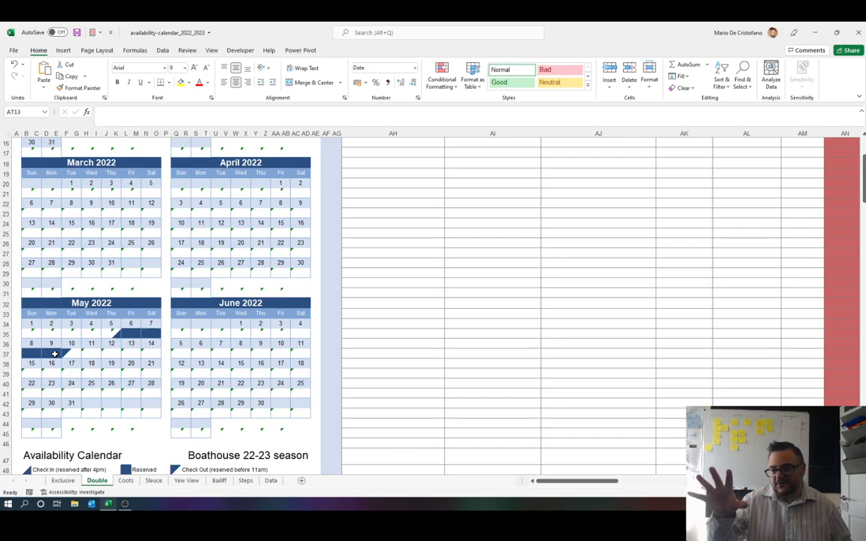
{"action": "left_click", "coordinate": [126, 481]}
{"action": "left_click", "coordinate": [150, 482]}
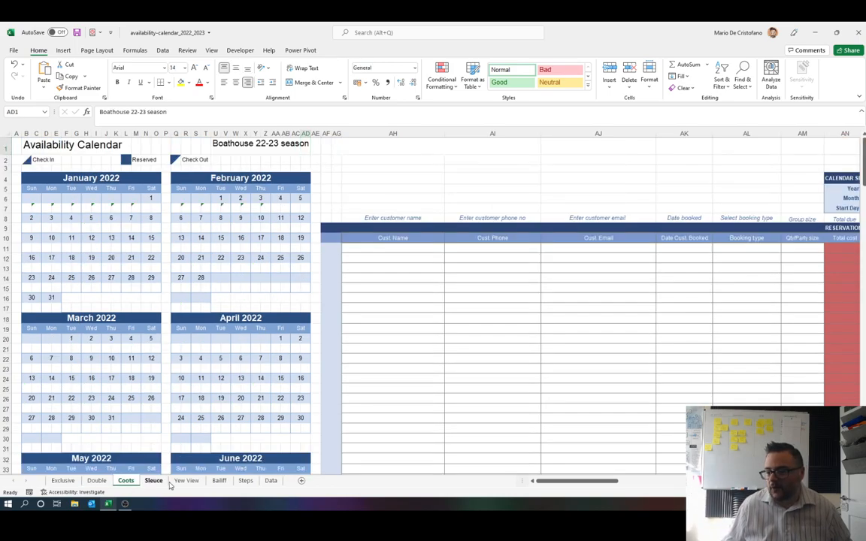
{"action": "left_click", "coordinate": [181, 482]}
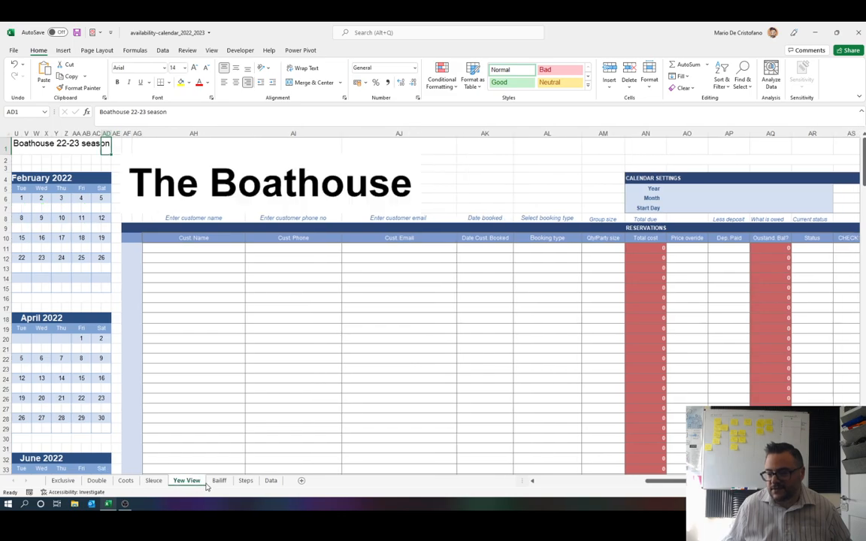
{"action": "left_click", "coordinate": [98, 481]}
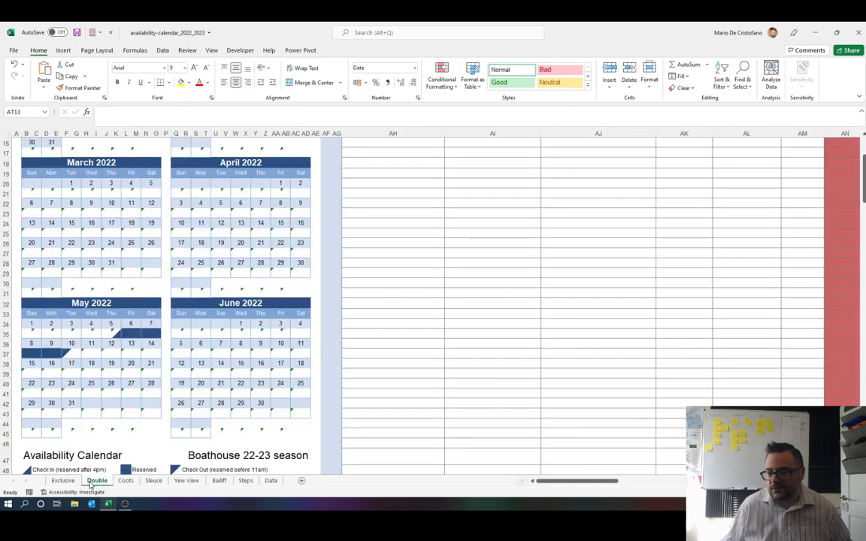
{"action": "scroll", "coordinate": [578, 353], "scroll_direction": "up", "scroll_amount": 5}
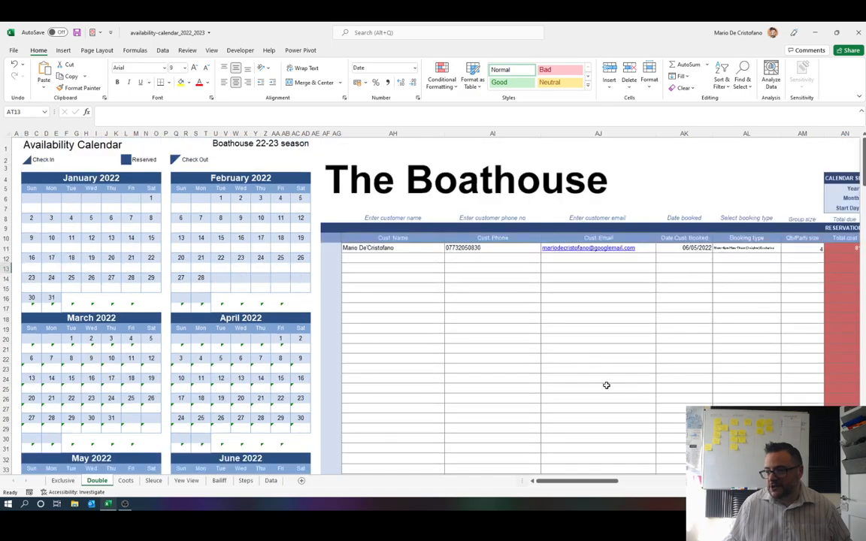